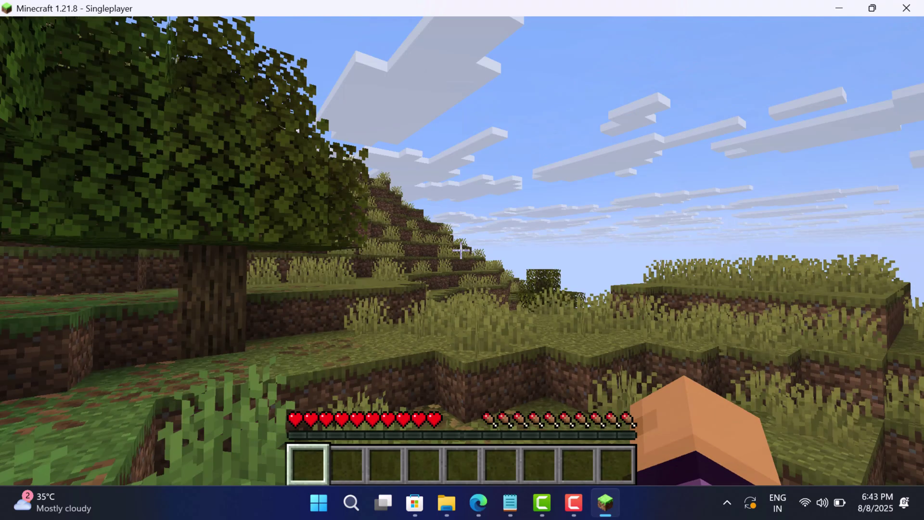
Walk up the terraced savanna hillside past the trees, then pause with Esc.
key(w)
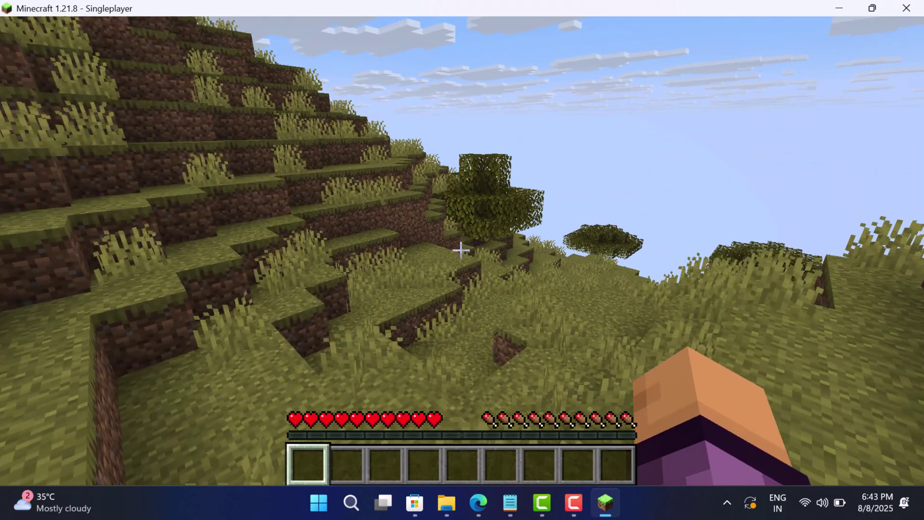
key(w)
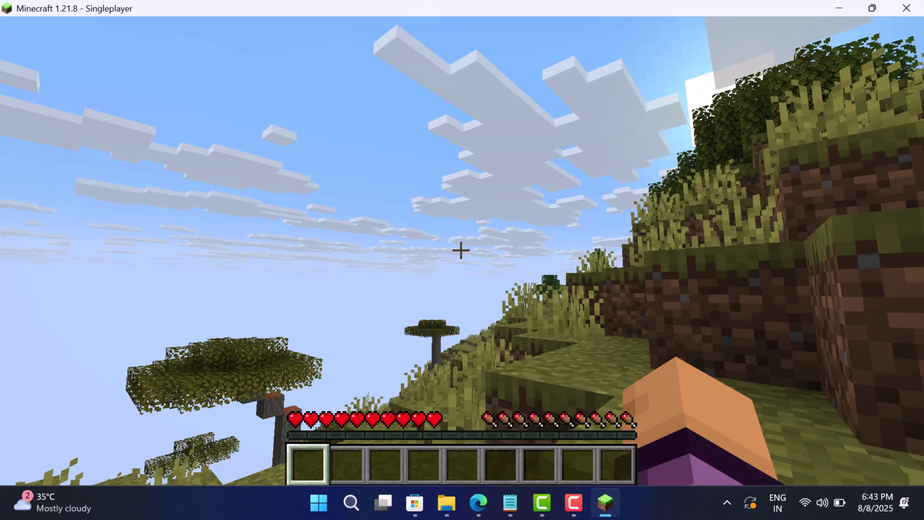
key(w)
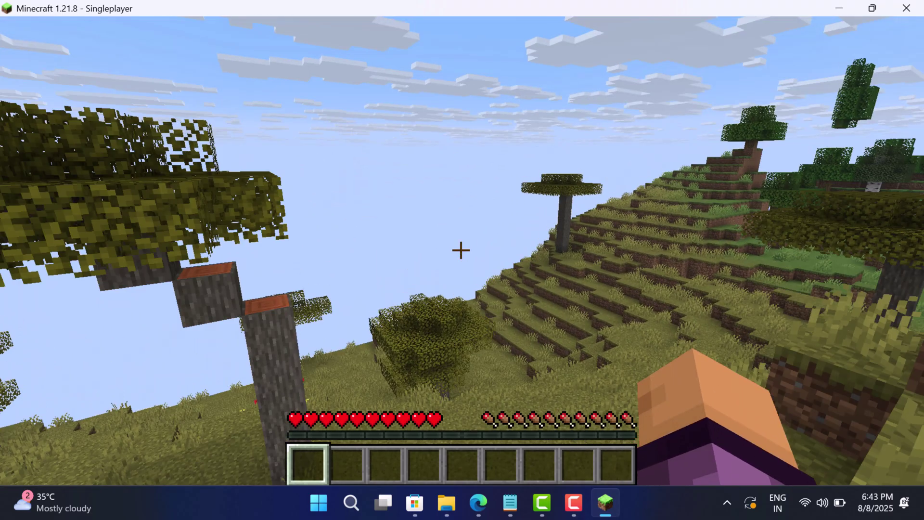
key(w)
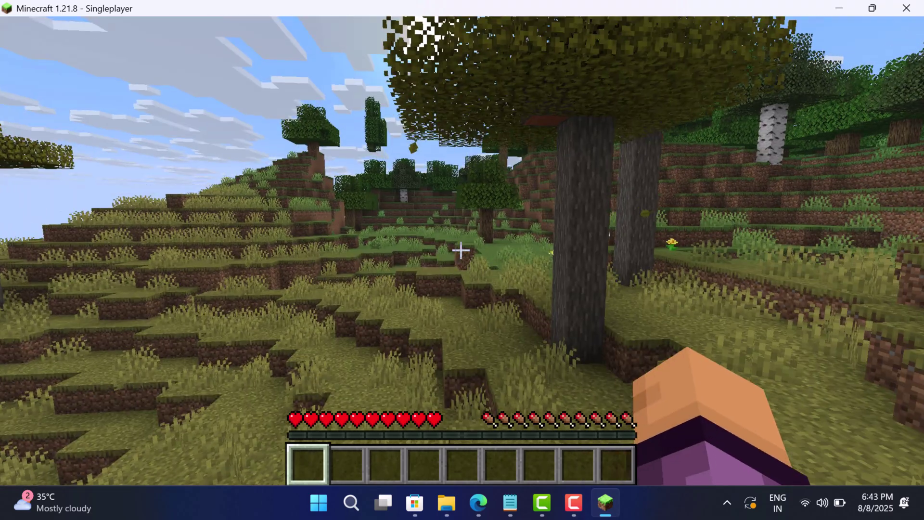
key(w)
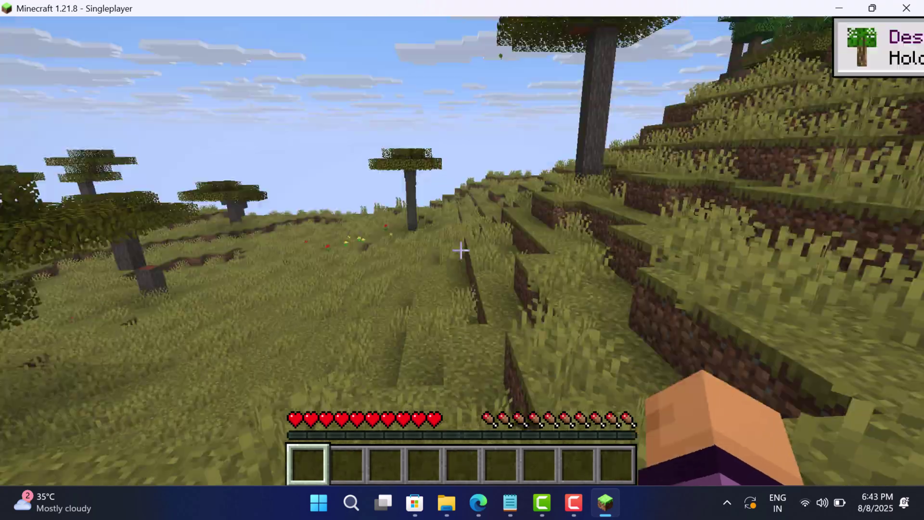
key(w)
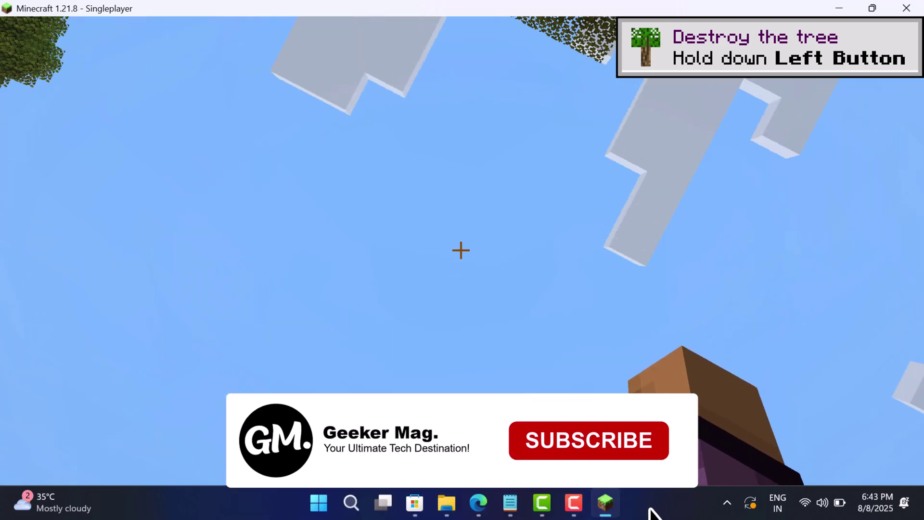
key(Escape)
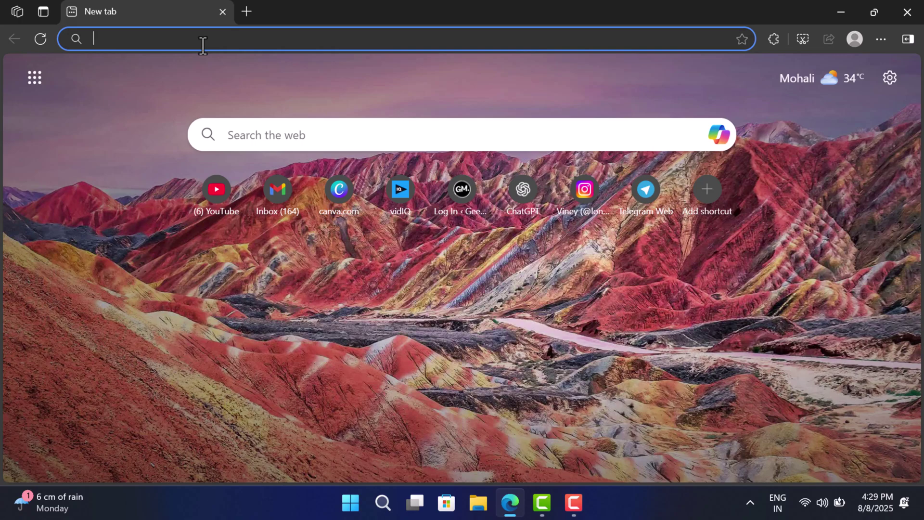
Go to minecraft.net, open GAMES > Minecraft, and scroll to the Windows/Mac/Linux platform list.
text(https://www.minecraft.net/en-us/)
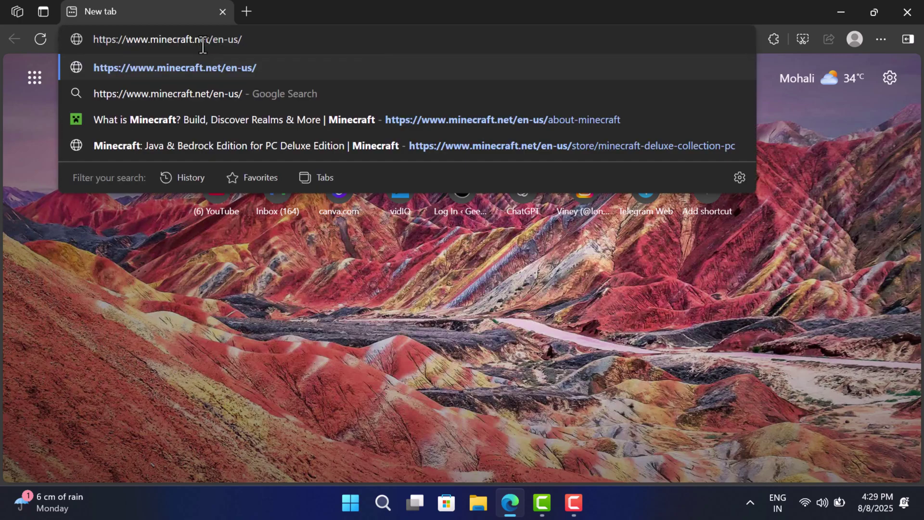
key(Return)
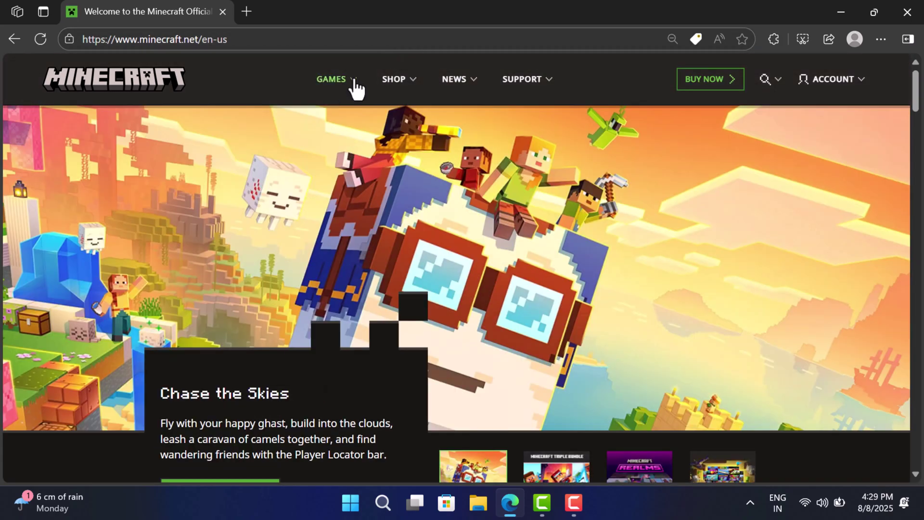
click(356, 85)
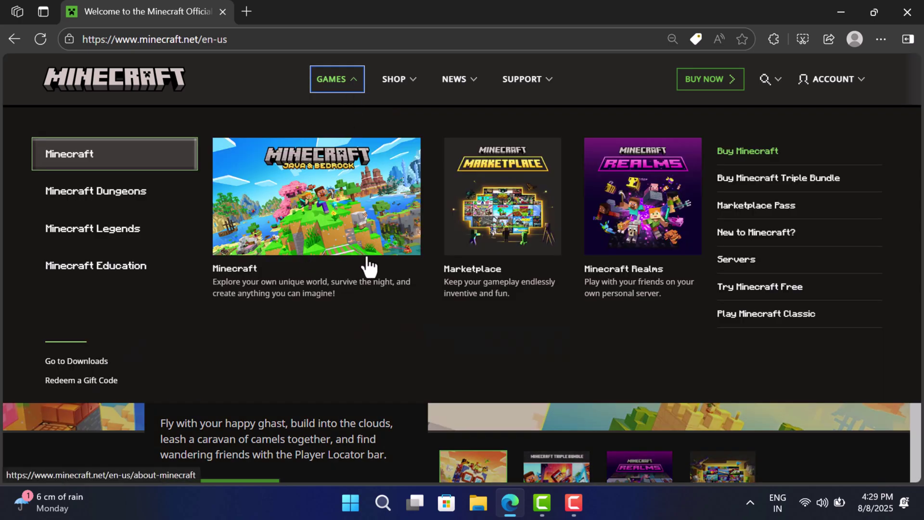
click(302, 289)
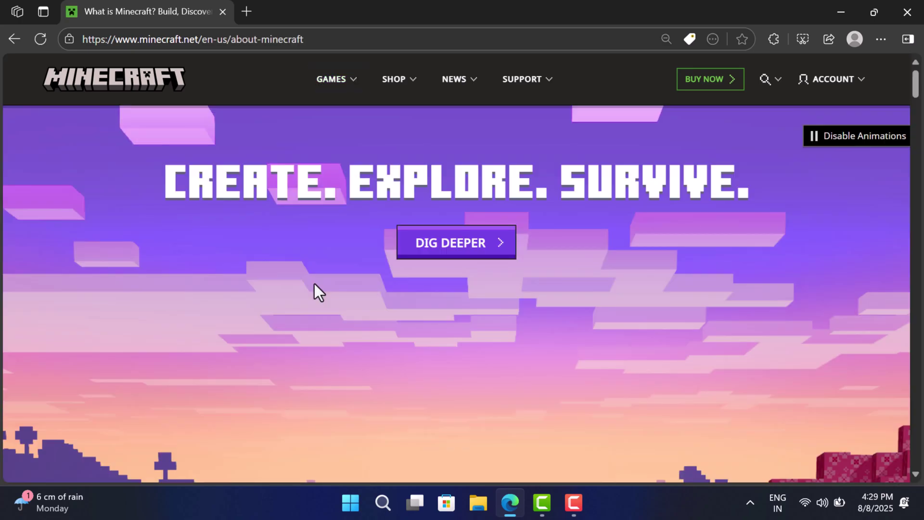
scroll(314, 284, down, 3)
scroll(314, 284, down, 10)
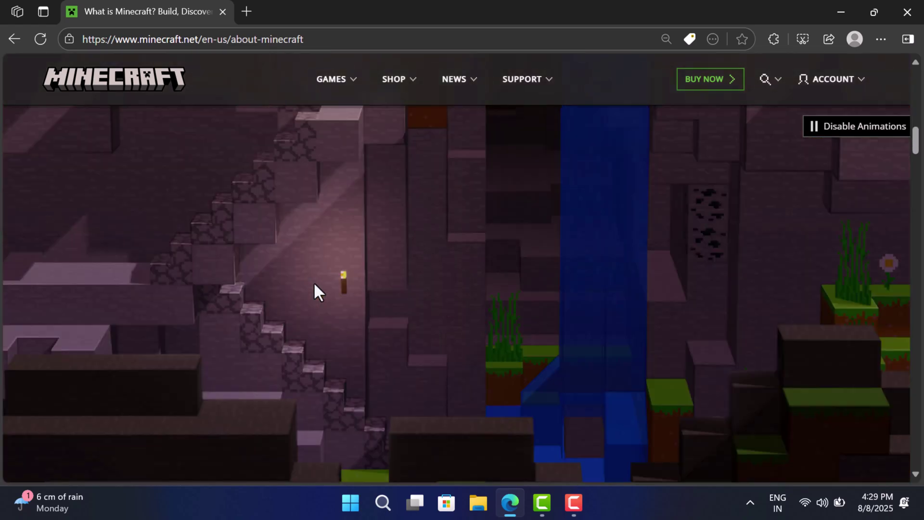
scroll(315, 285, up, 3)
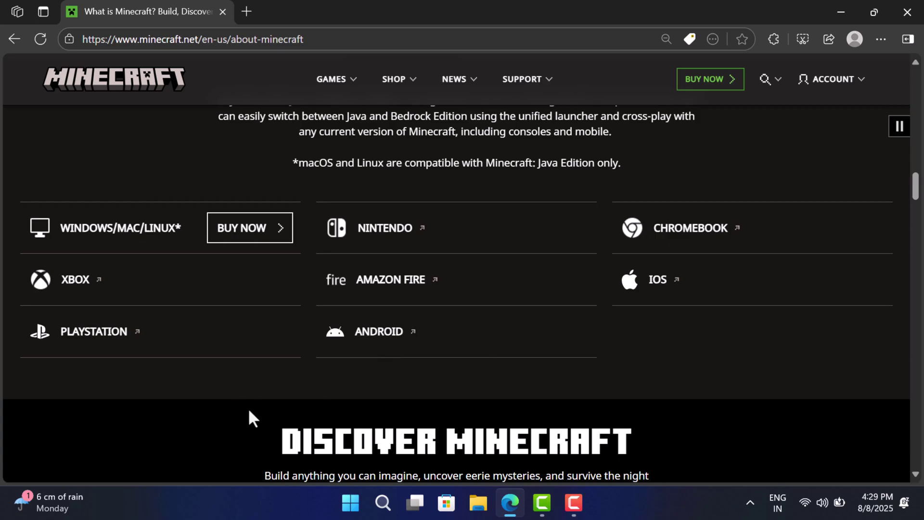
Buy Java & Bedrock for Windows, choosing the $29.99 Standard PC Edition, and go to checkout.
click(249, 236)
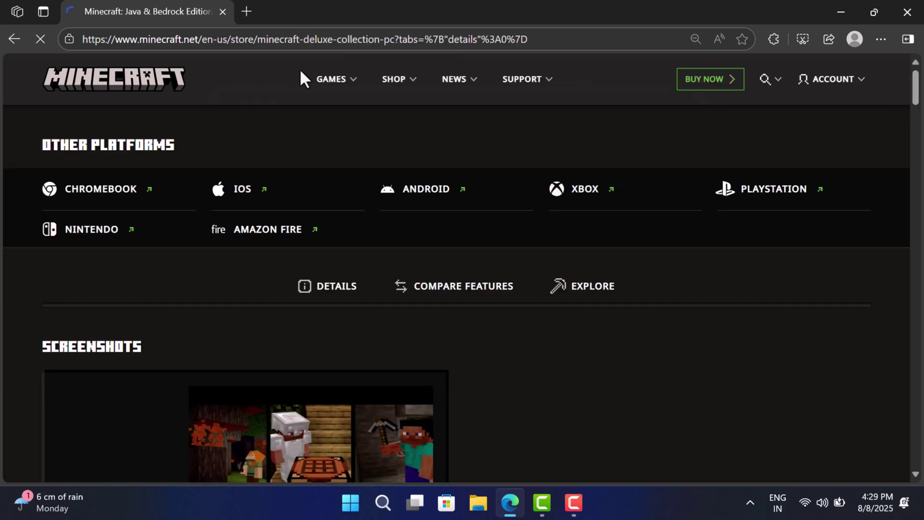
scroll(552, 231, down, 1)
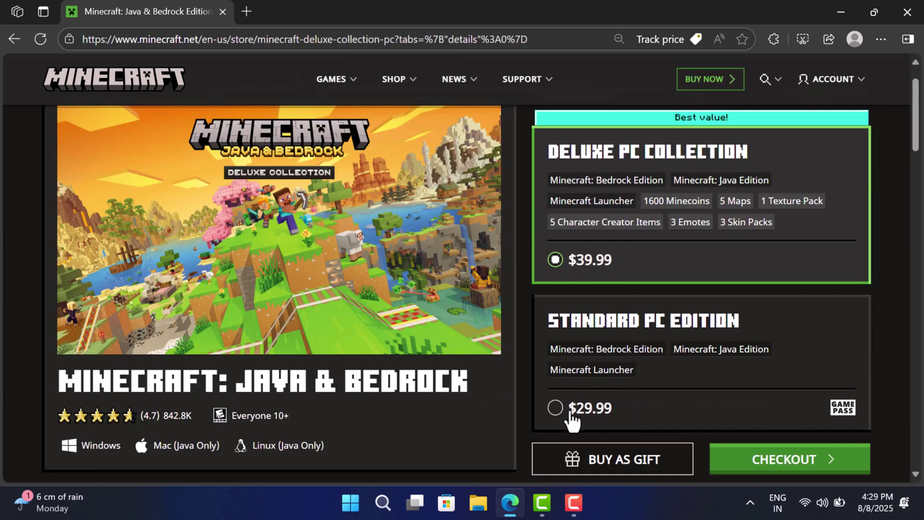
click(555, 408)
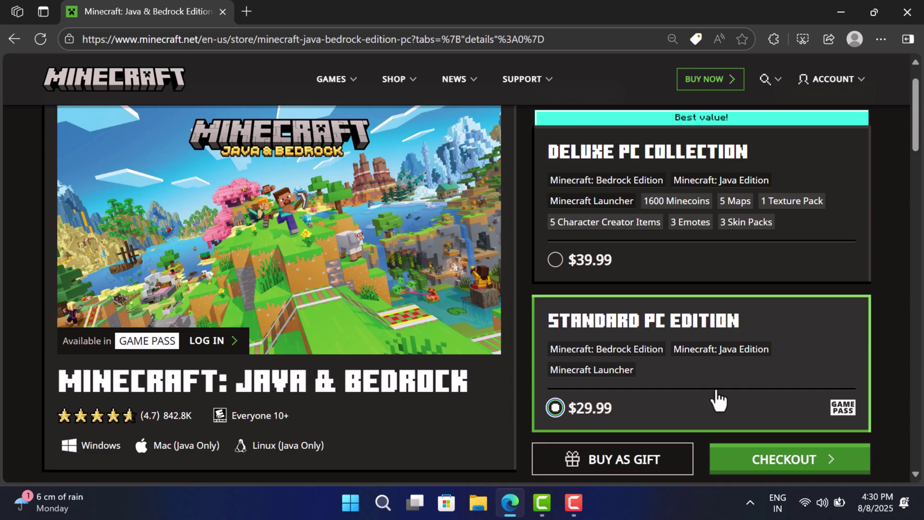
click(764, 466)
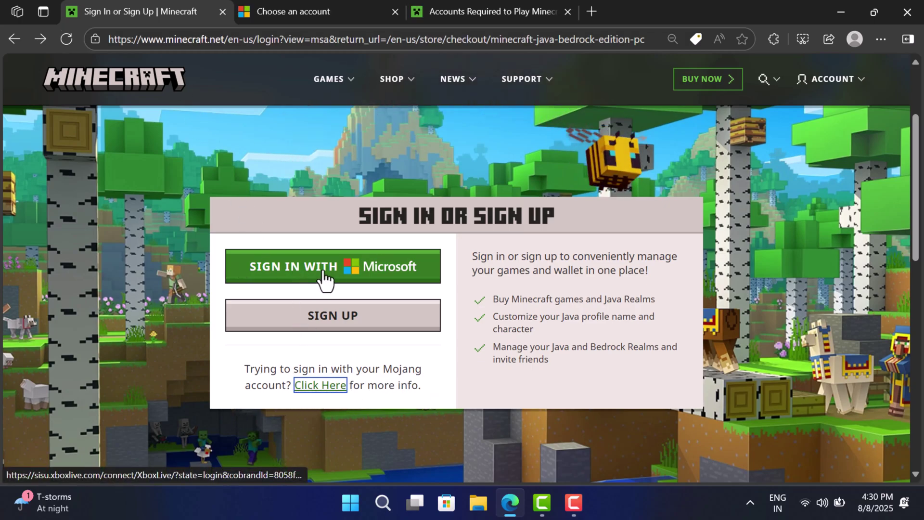
Sign in with the Microsoft account, entering the Windows Security passkey PIN.
click(323, 274)
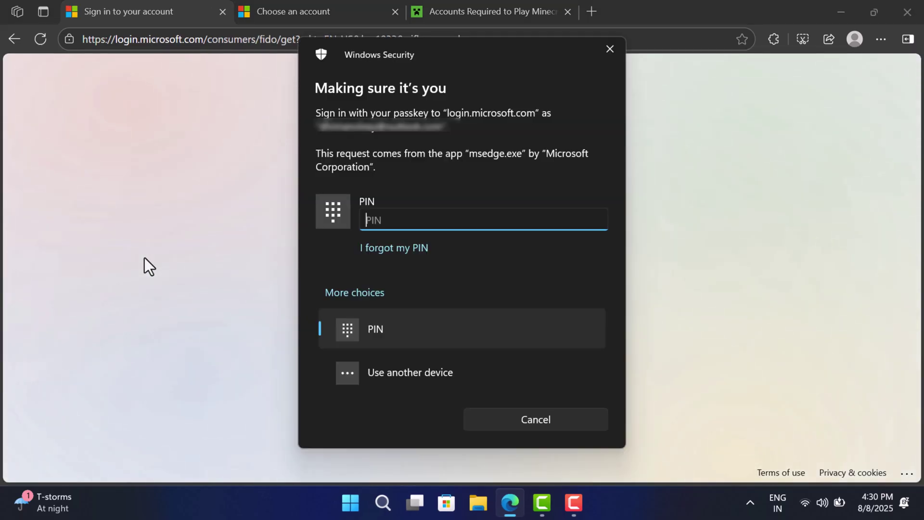
text(1234)
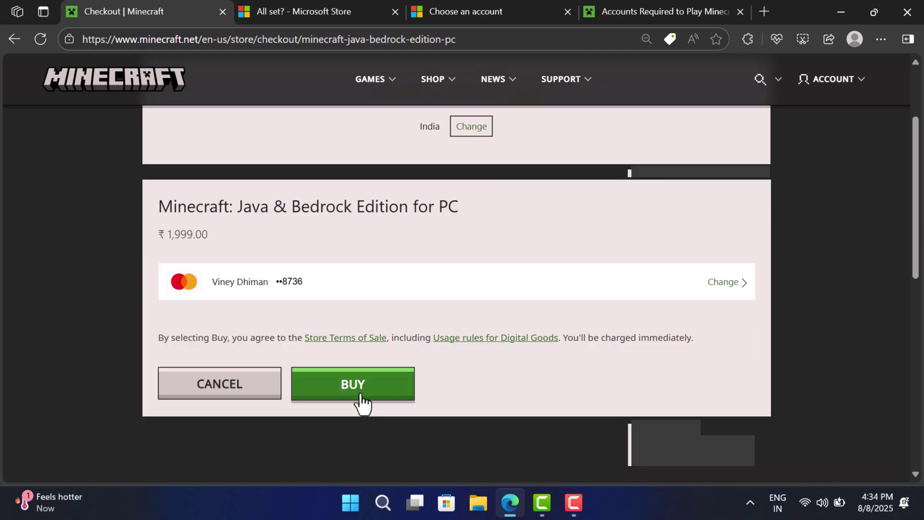
Confirm the ₹1,999.00 purchase and show the downloaded MinecraftInstaller.exe in its folder.
click(360, 394)
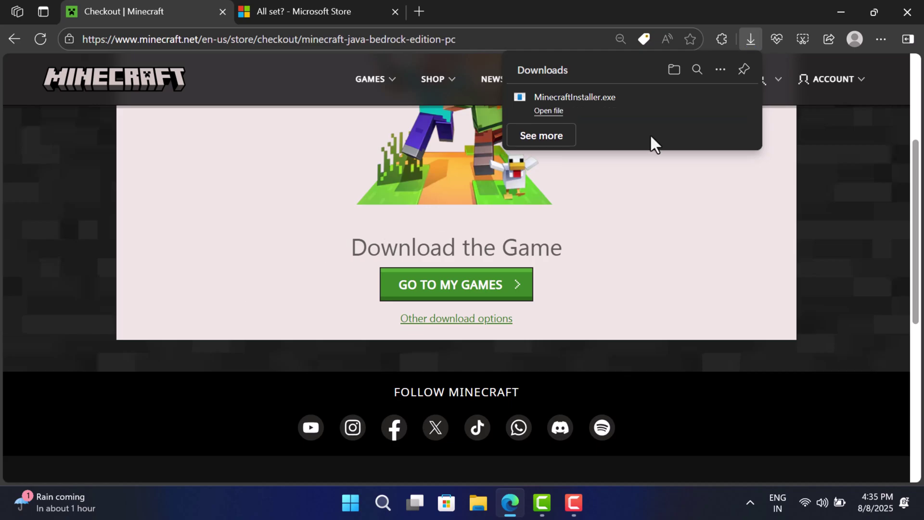
click(674, 70)
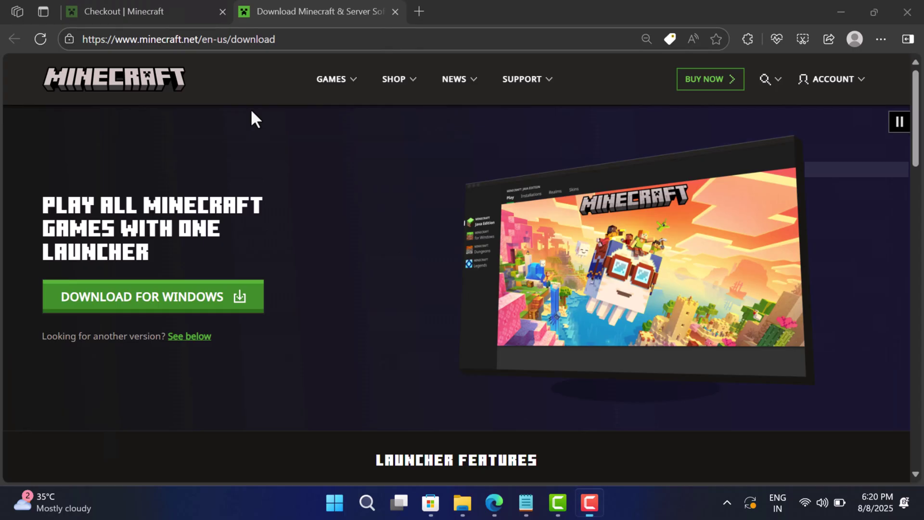
drag(284, 46, 95, 39)
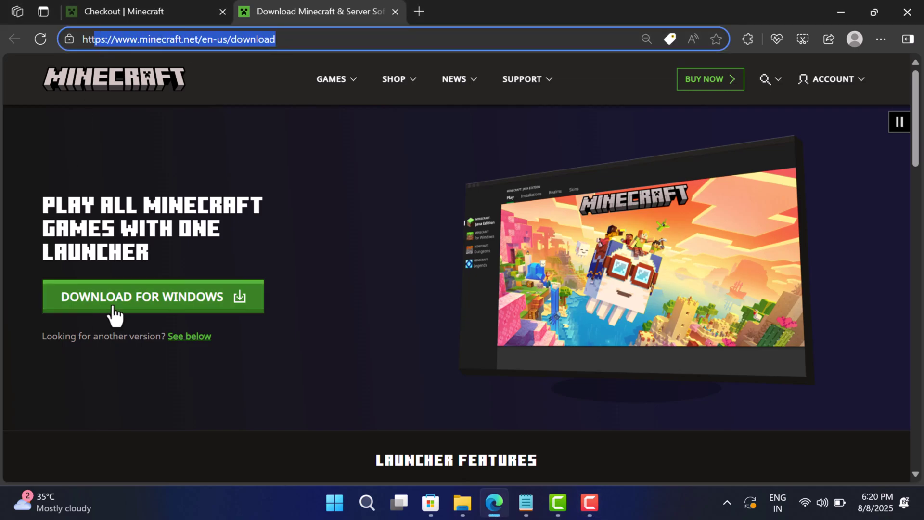
scroll(193, 321, down, 4)
scroll(193, 321, down, 10)
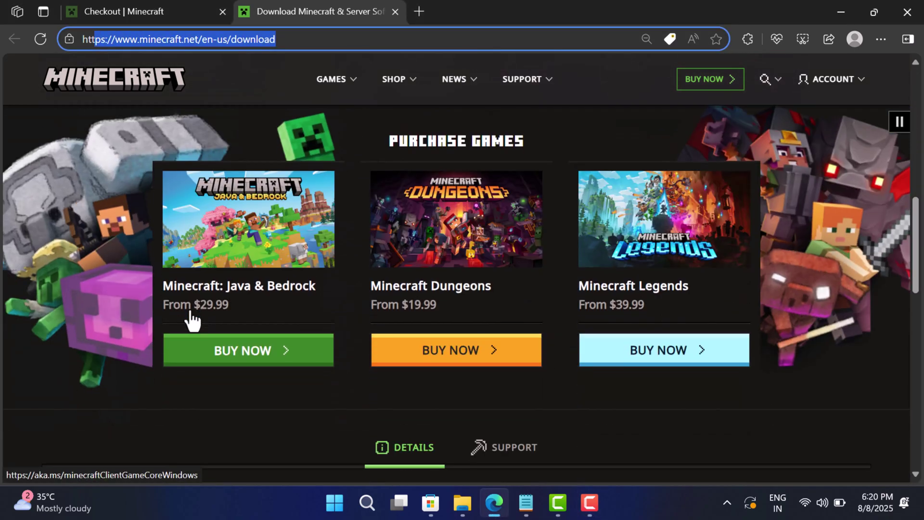
scroll(193, 321, down, 3)
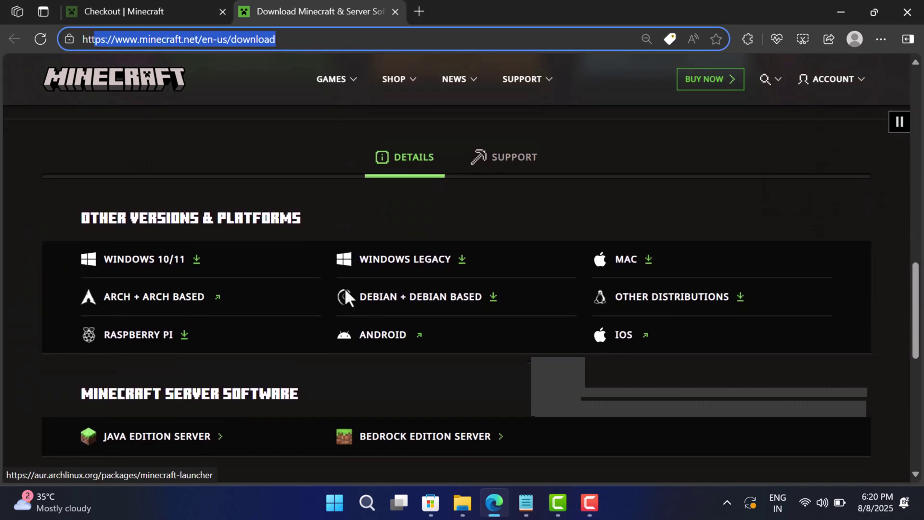
scroll(329, 400, down, 3)
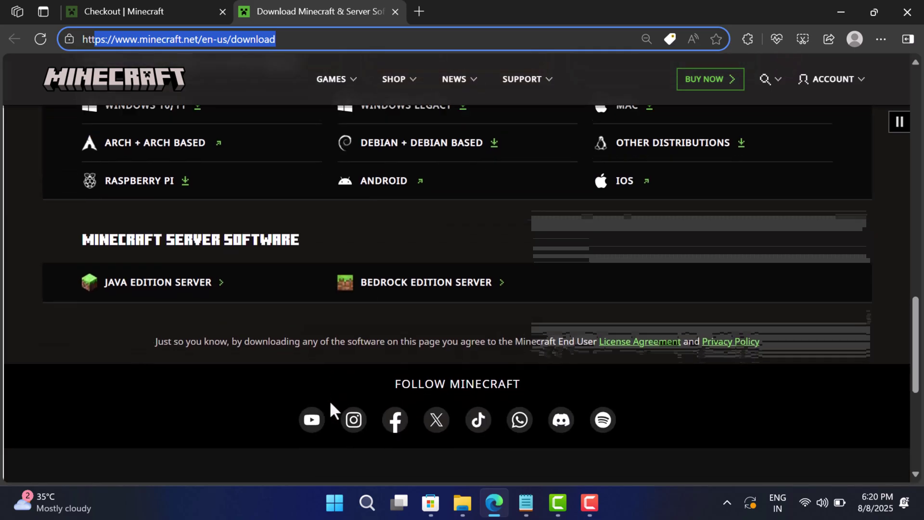
scroll(329, 400, up, 2)
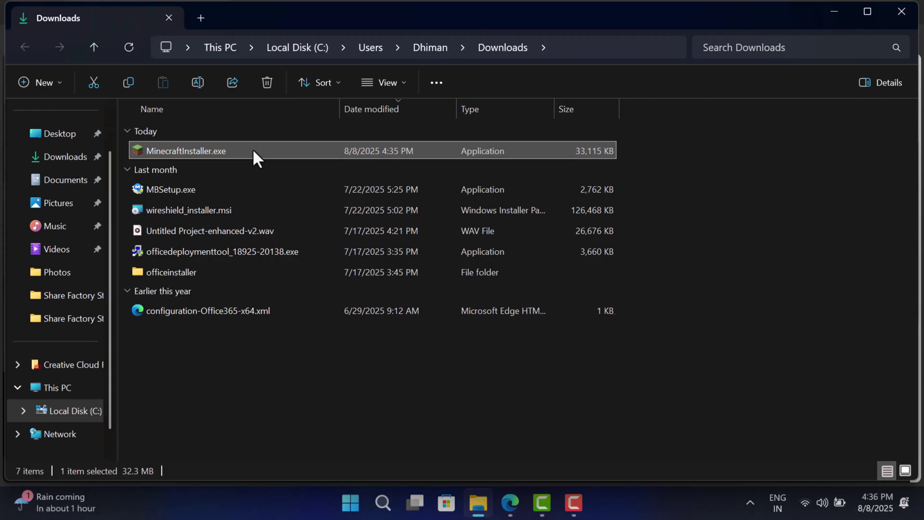
Run MinecraftInstaller.exe from the Downloads folder.
click(252, 151)
double_click(252, 150)
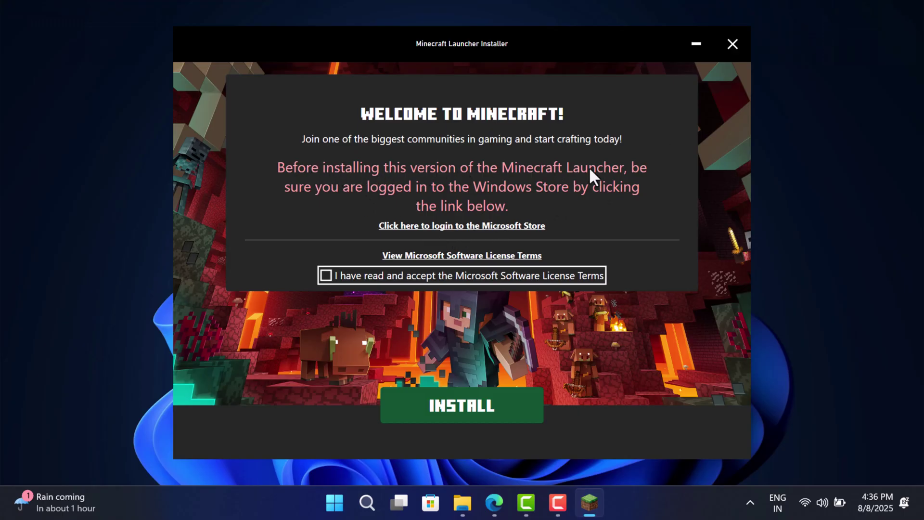
Log in to the Microsoft Store, accept the license terms, install the Minecraft Launcher, and launch it.
click(434, 230)
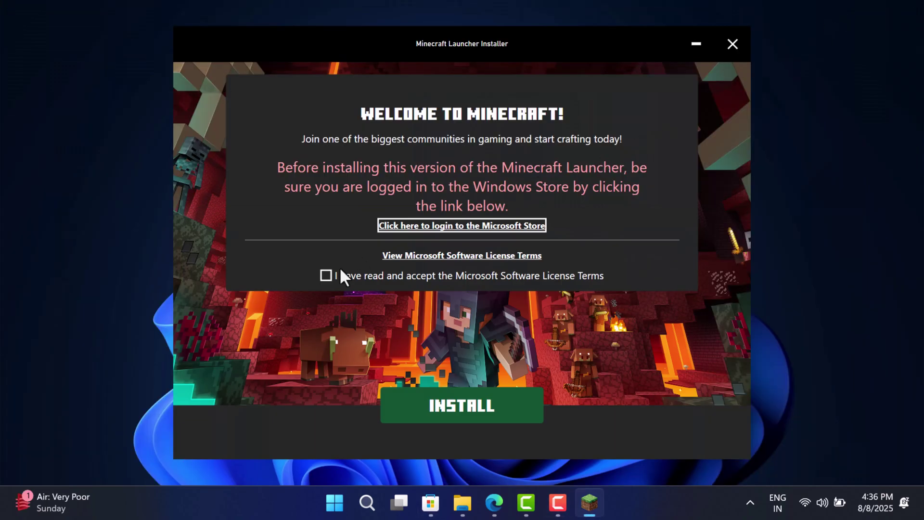
click(326, 274)
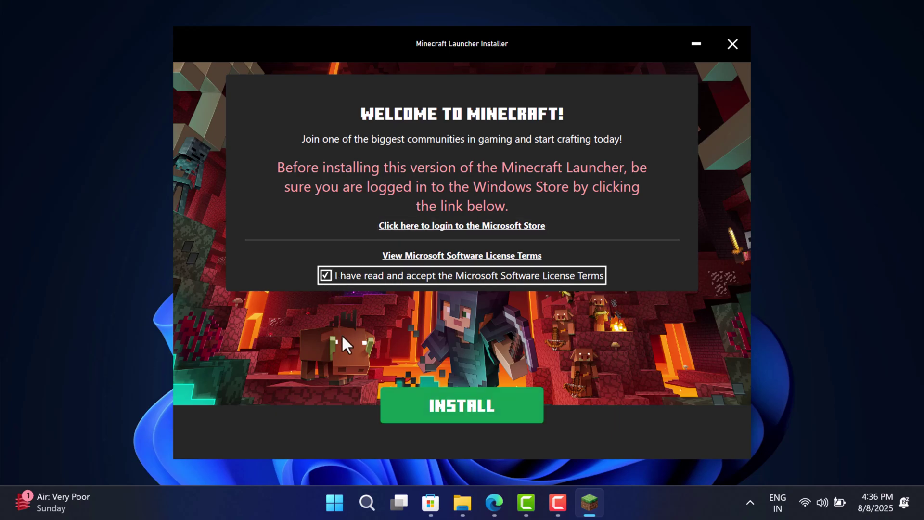
click(472, 414)
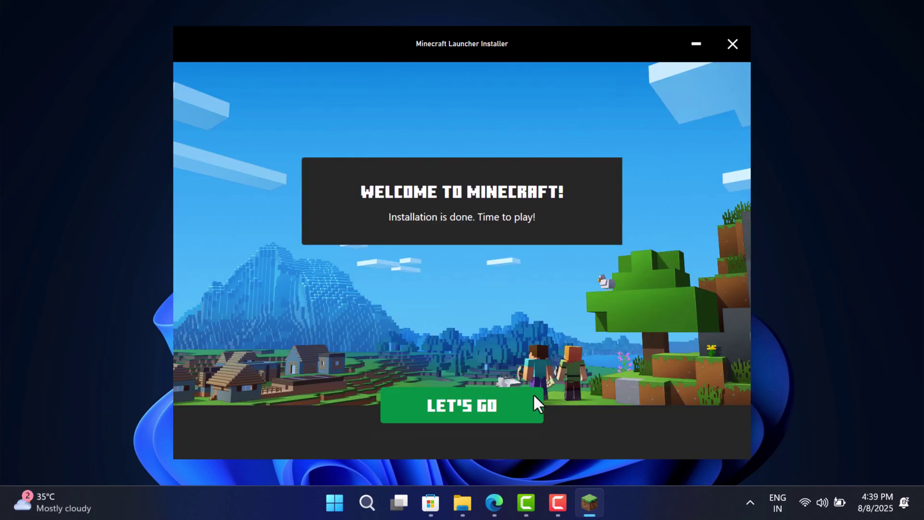
click(534, 396)
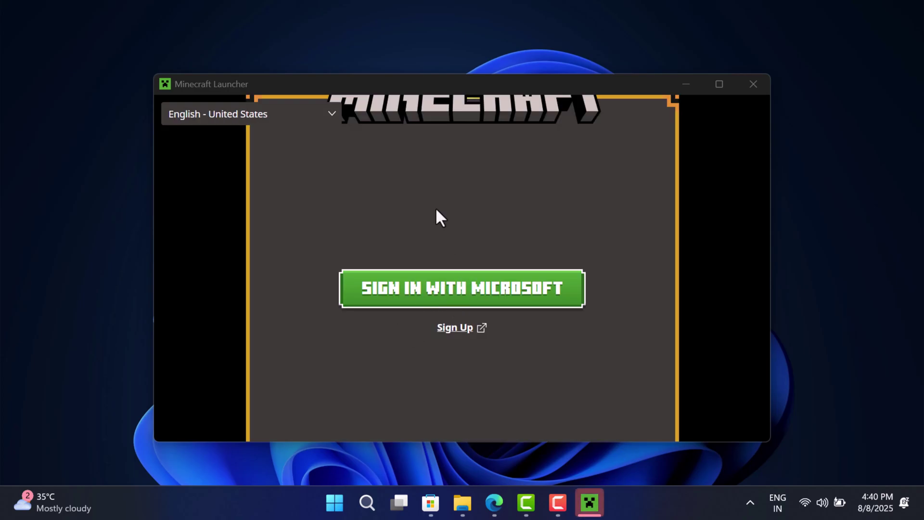
Sign in with Microsoft via the Xbox account and maximize the launcher's Home page.
click(448, 295)
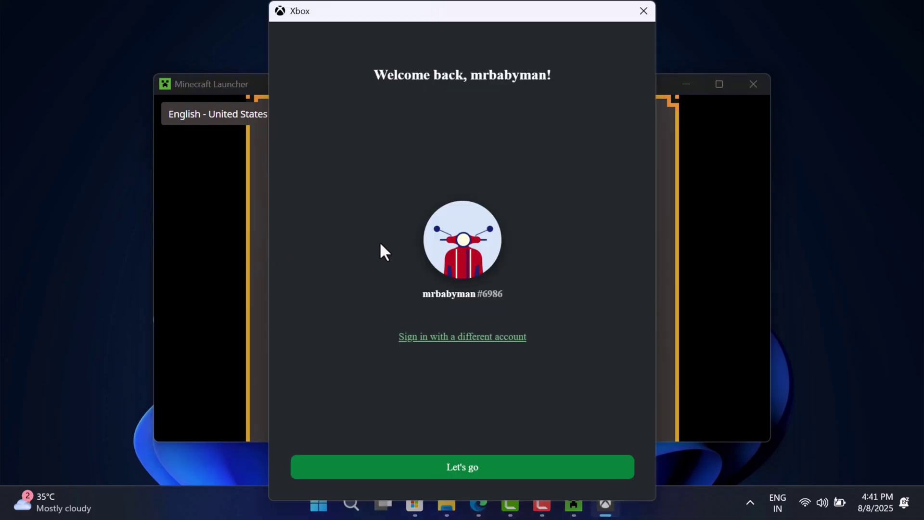
click(467, 470)
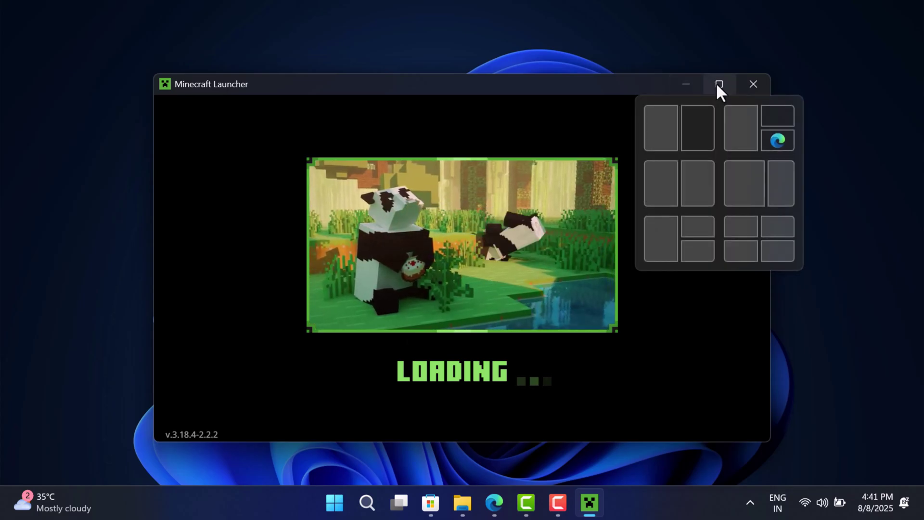
click(718, 86)
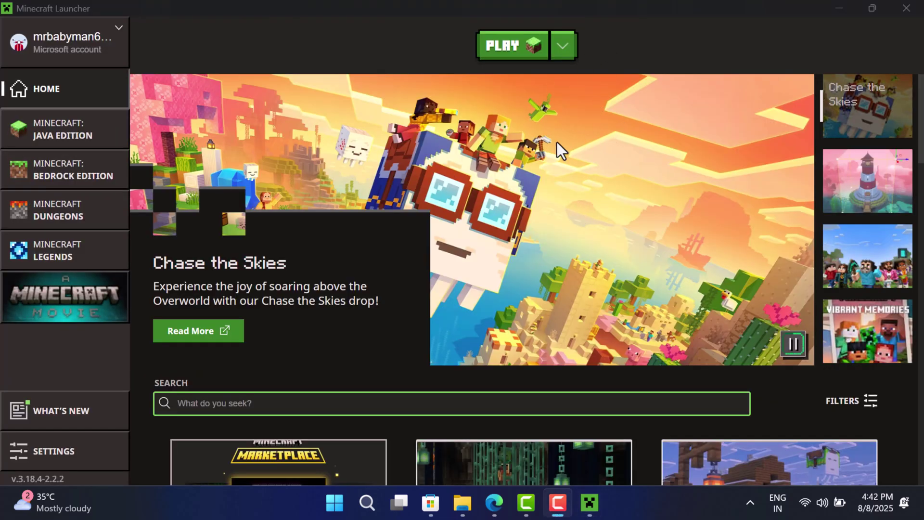
Launch Minecraft: Java Edition and confirm a new Java Edition username.
click(561, 51)
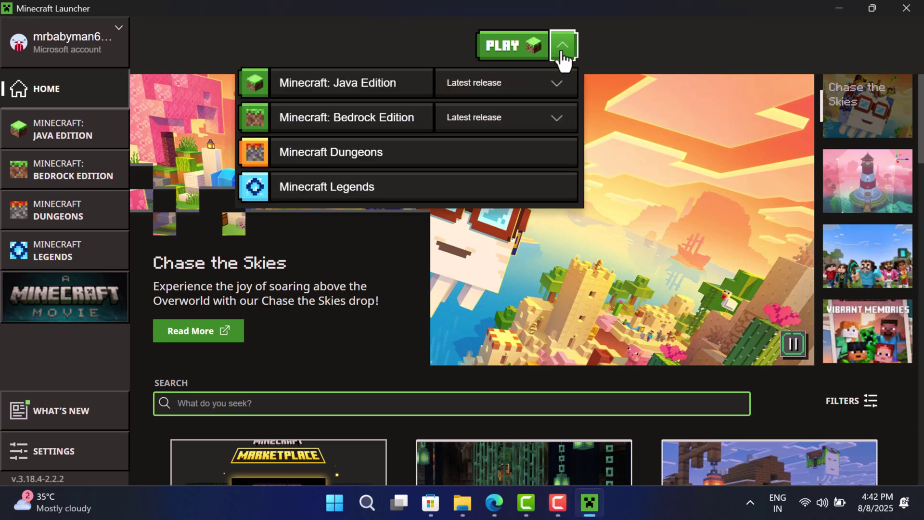
click(656, 42)
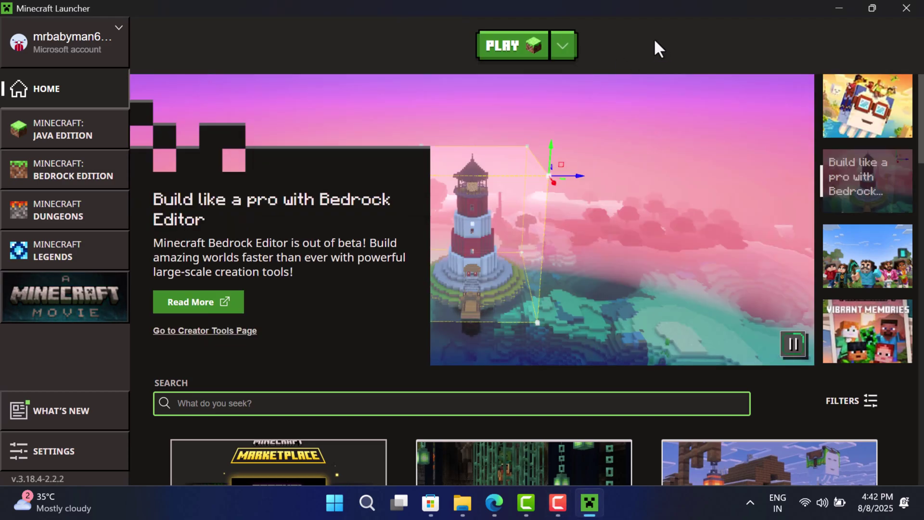
click(511, 55)
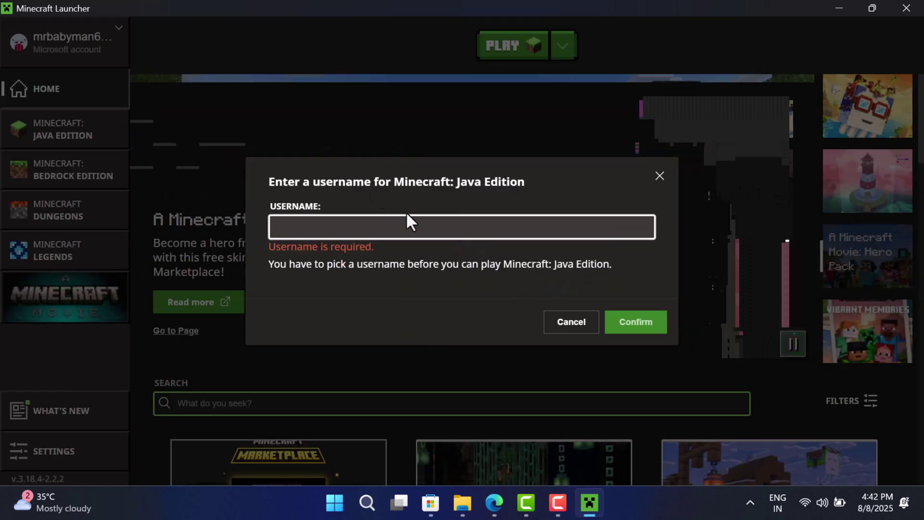
text(vineyd)
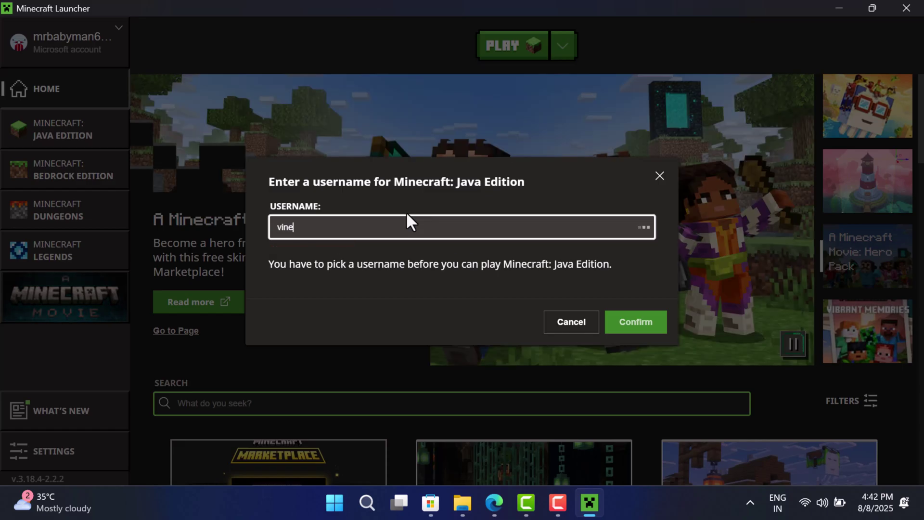
text(master)
click(619, 312)
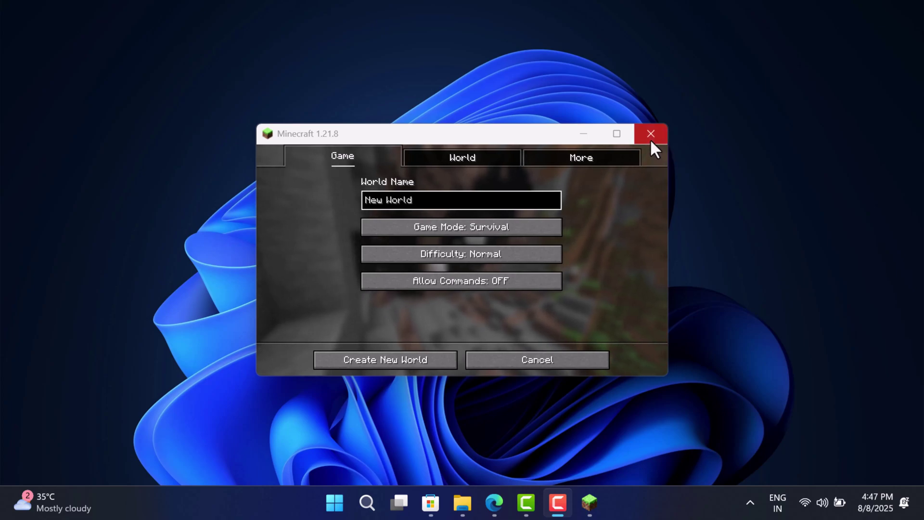
Replace the default 'New World' name with a custom world name and create the Survival world.
click(446, 198)
click(397, 198)
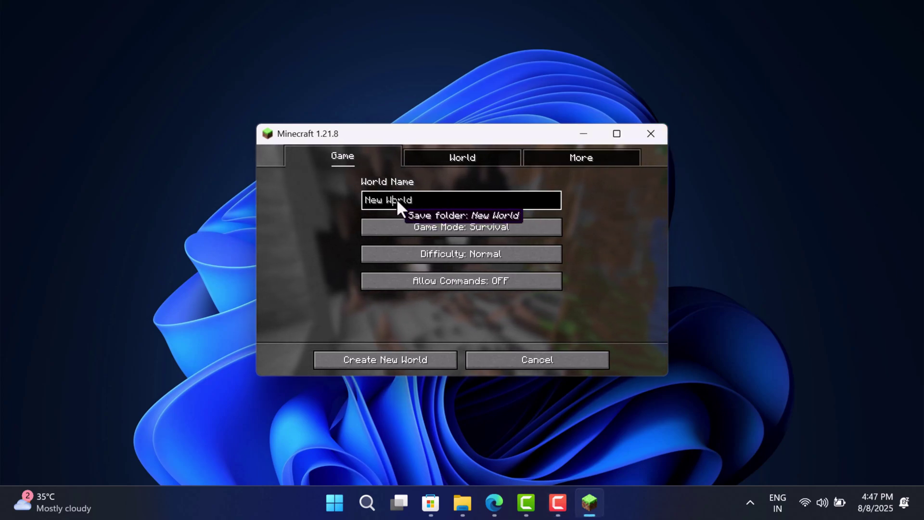
key(End)
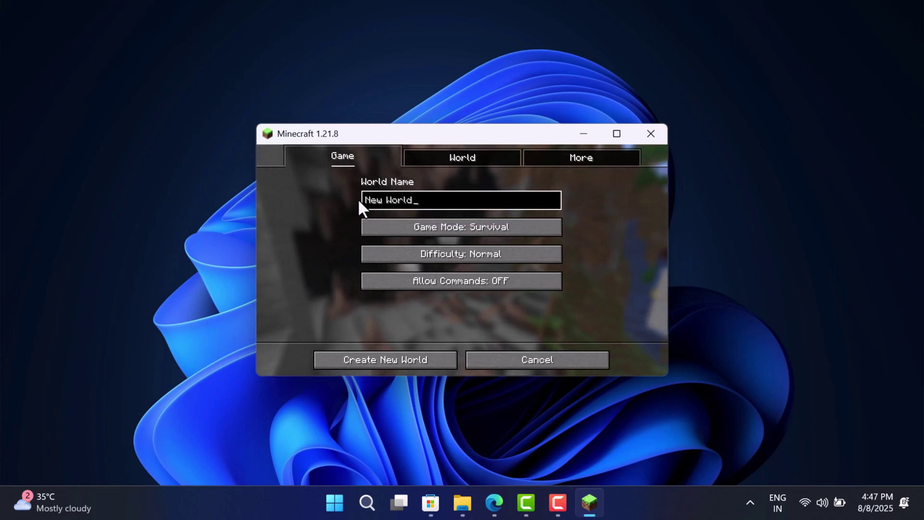
key(BackSpace)
key(BackSpace)
key(BackSpace)
key(BackSpace)
key(BackSpace)
key(BackSpace)
key(BackSpace)
key(BackSpace)
key(BackSpace)
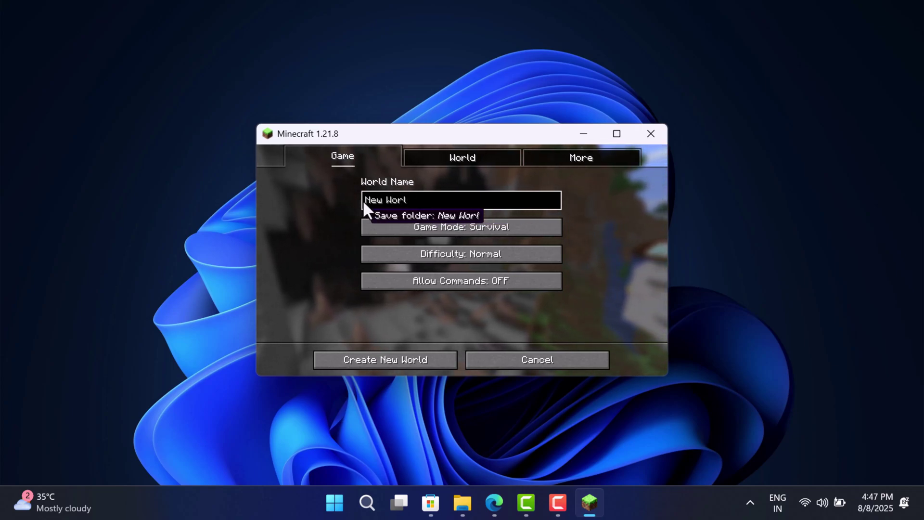
text(Dhiman)
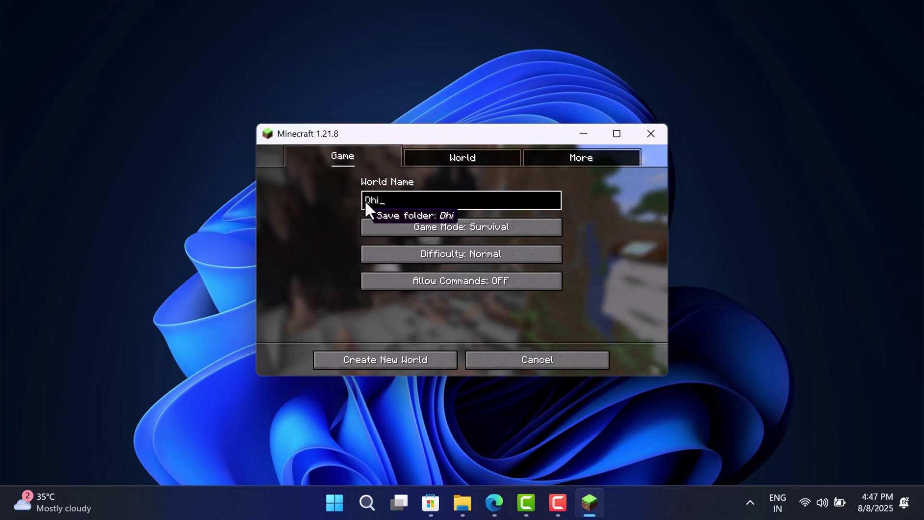
click(417, 362)
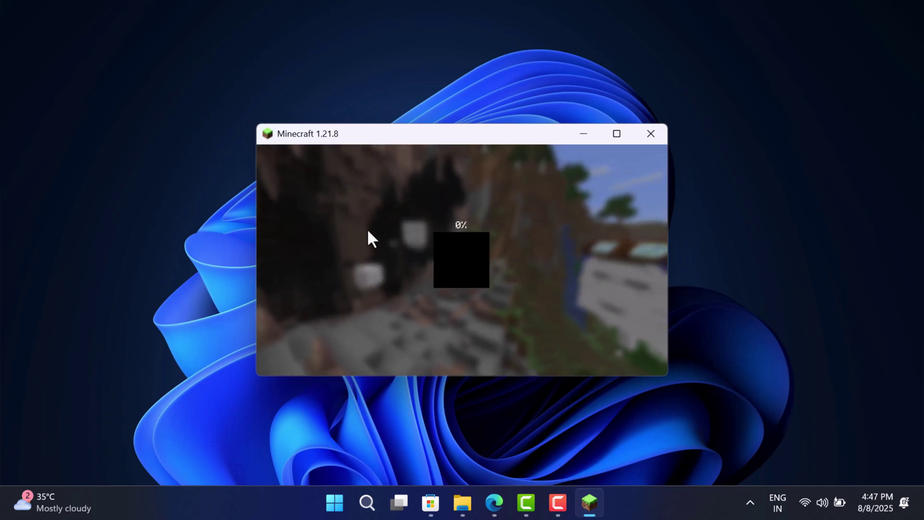